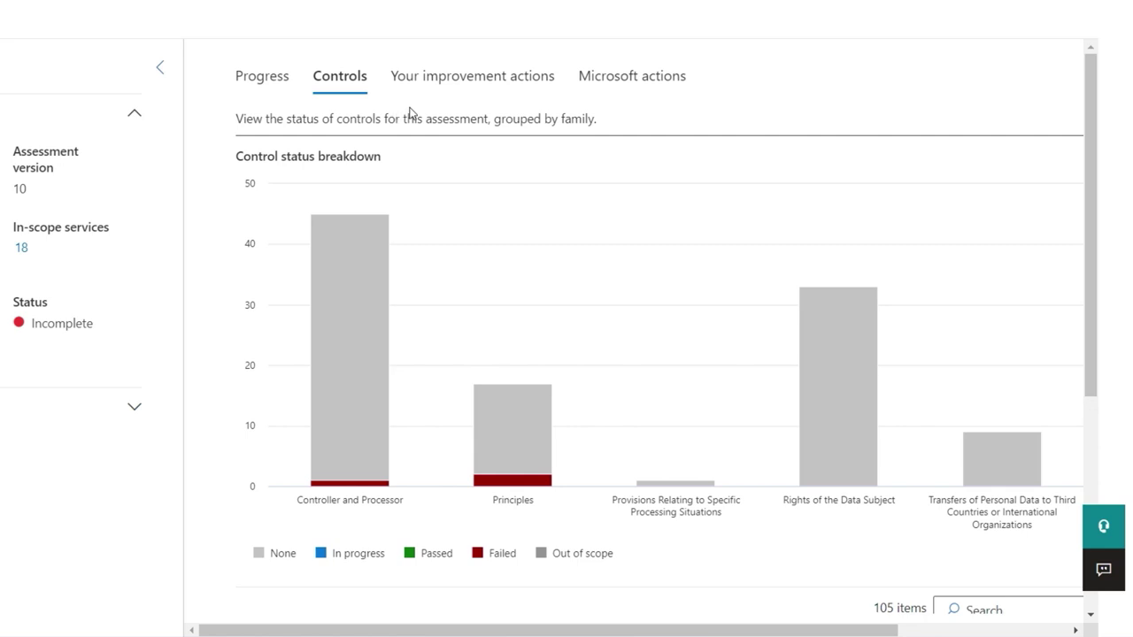
- Search the organization's improvement actions for "privacy" and open the "Establish a privacy program according to GDPR" action
{"action": "left_click", "coordinate": [489, 85]}
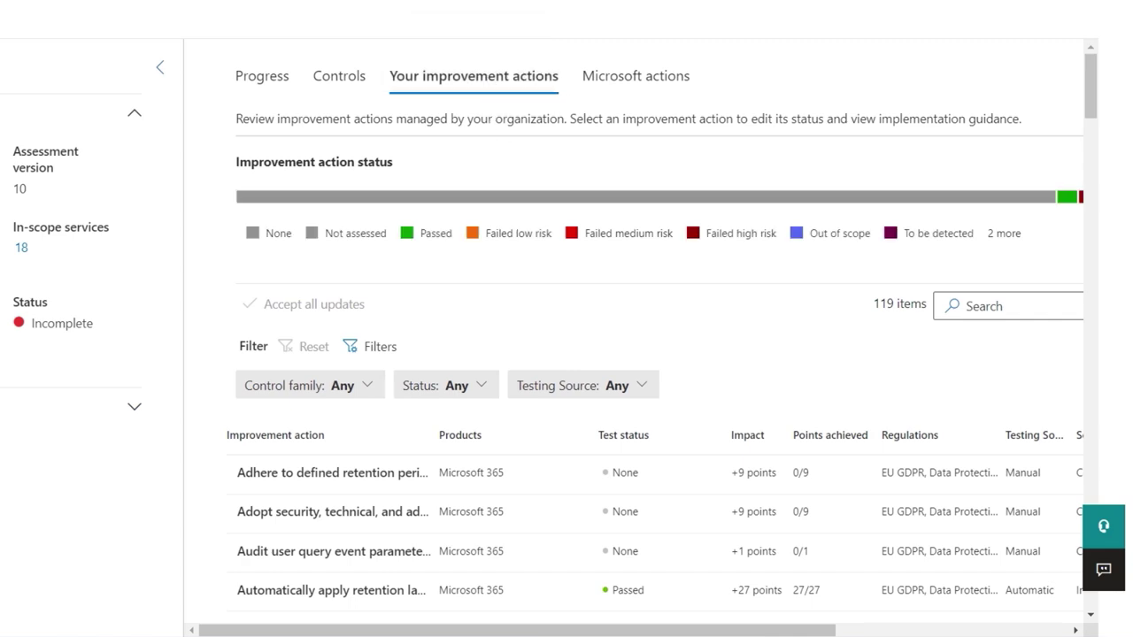
{"action": "scroll", "coordinate": [327, 590], "scroll_direction": "down", "scroll_amount": 1}
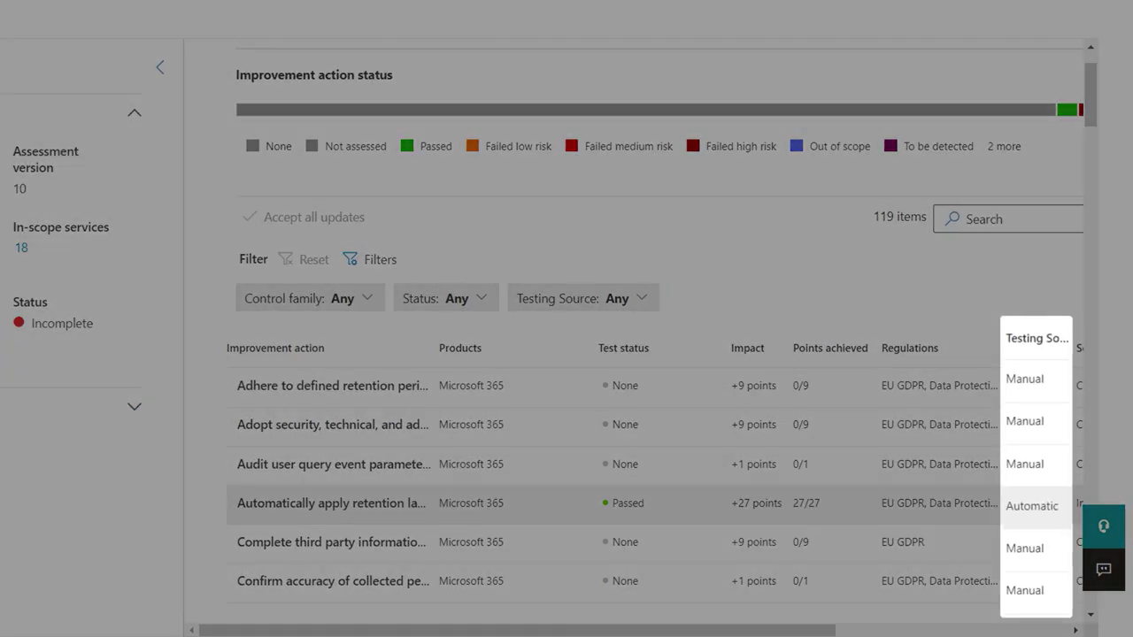
{"action": "scroll", "coordinate": [1029, 316], "scroll_direction": "up", "scroll_amount": 1}
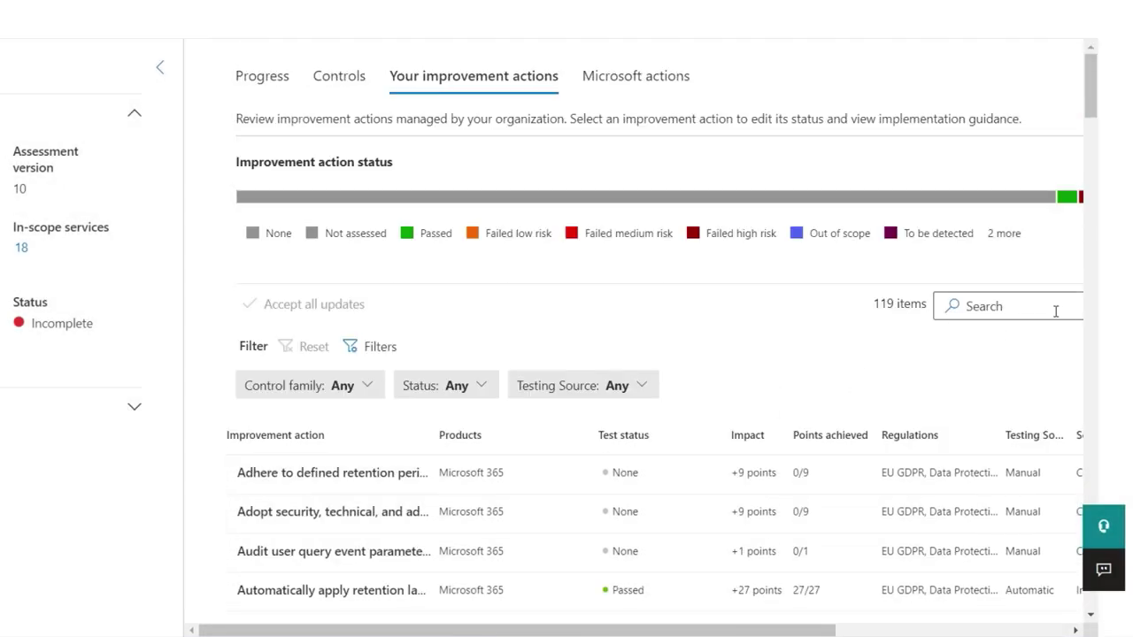
{"action": "type", "text": "privacy"}
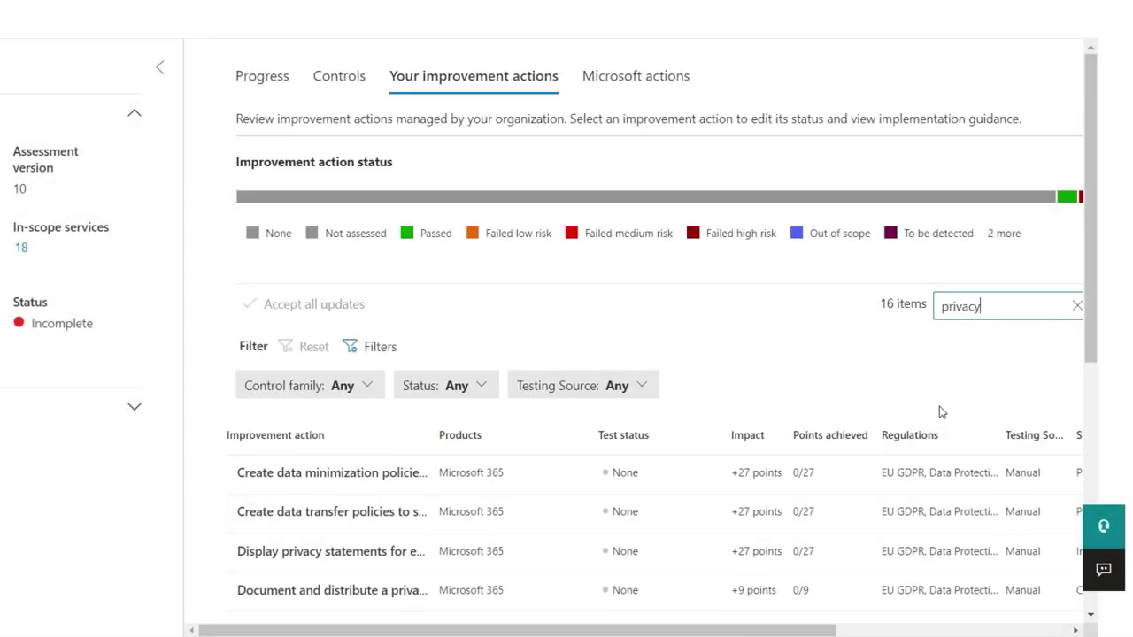
{"action": "scroll", "coordinate": [932, 413], "scroll_direction": "down", "scroll_amount": 3}
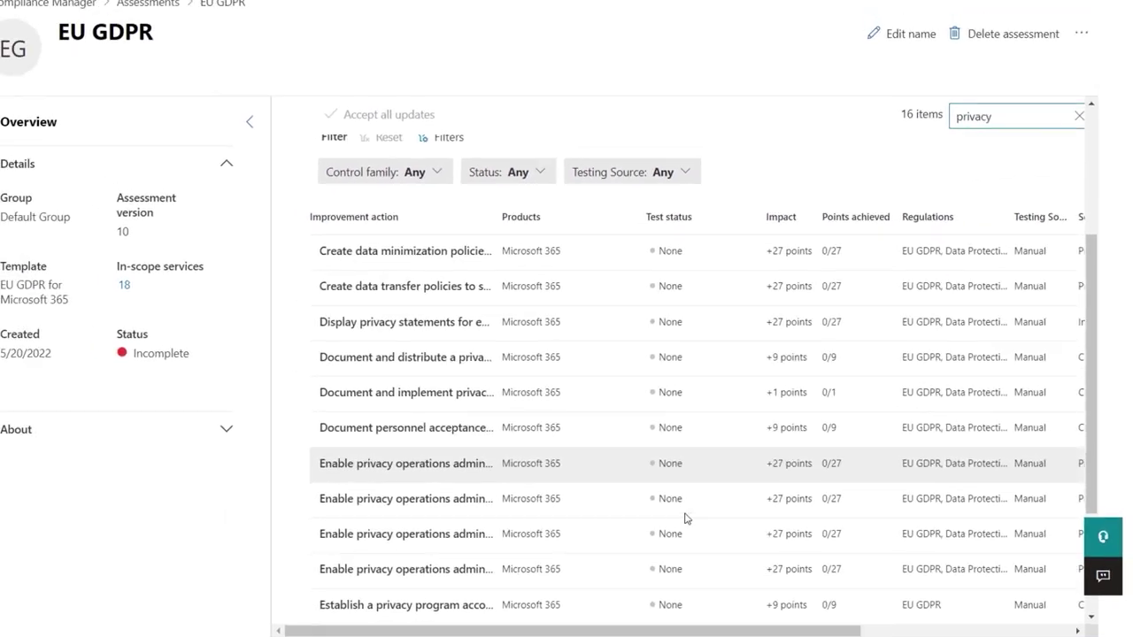
{"action": "left_click", "coordinate": [500, 607]}
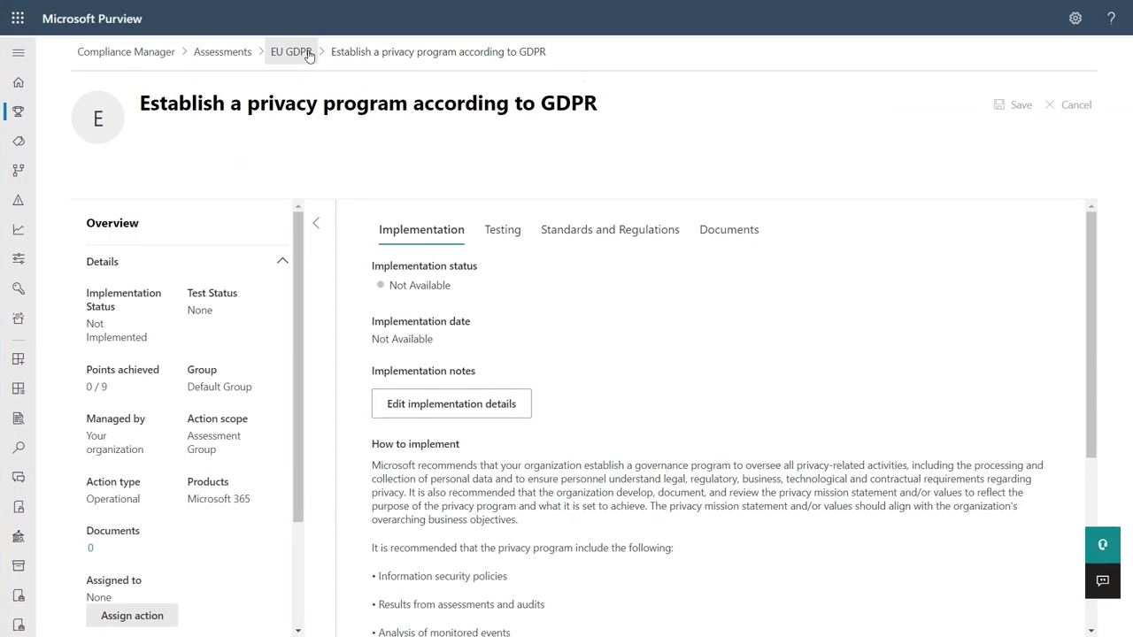
- Return to the EU GDPR assessment and filter its improvement actions to the Automatic testing source
{"action": "left_click", "coordinate": [307, 53]}
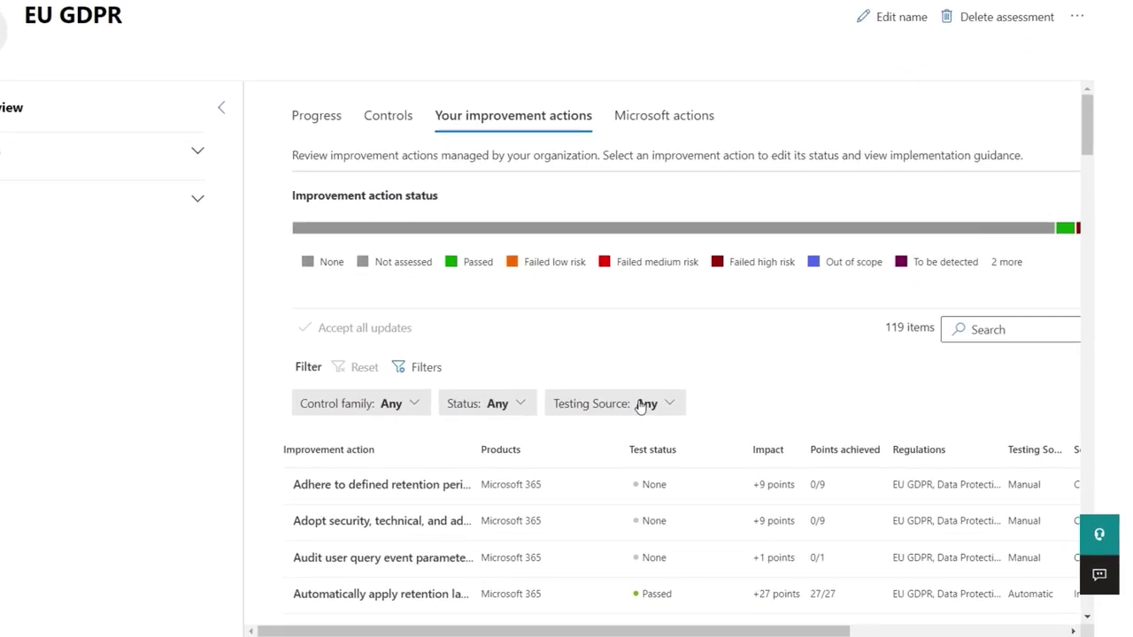
{"action": "left_click", "coordinate": [694, 430]}
{"action": "left_click", "coordinate": [526, 481]}
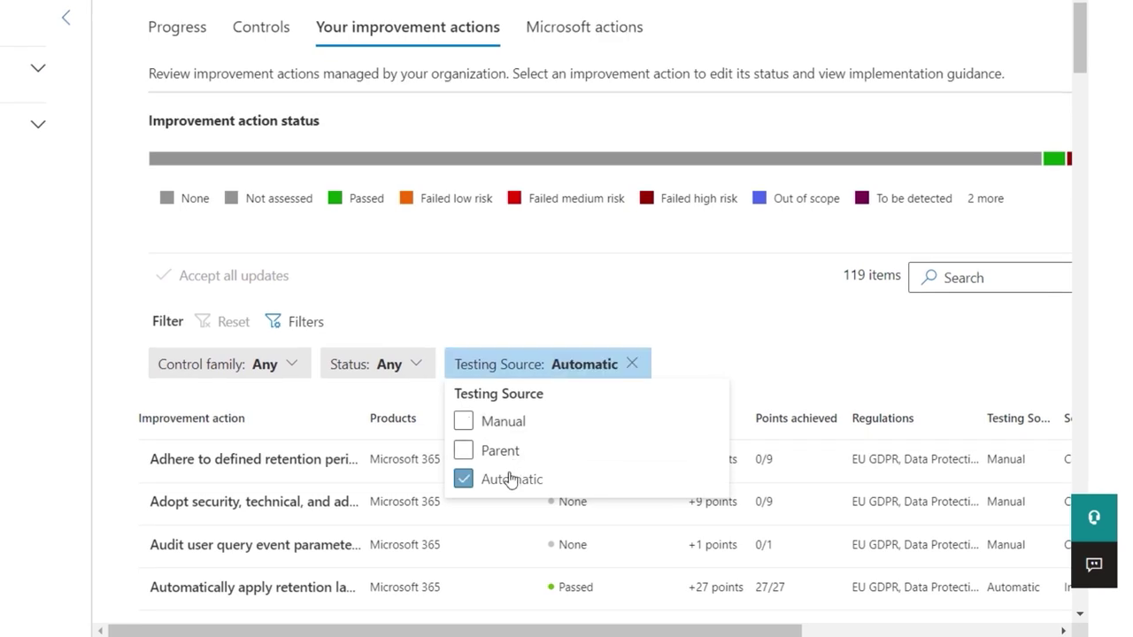
{"action": "left_click", "coordinate": [781, 363]}
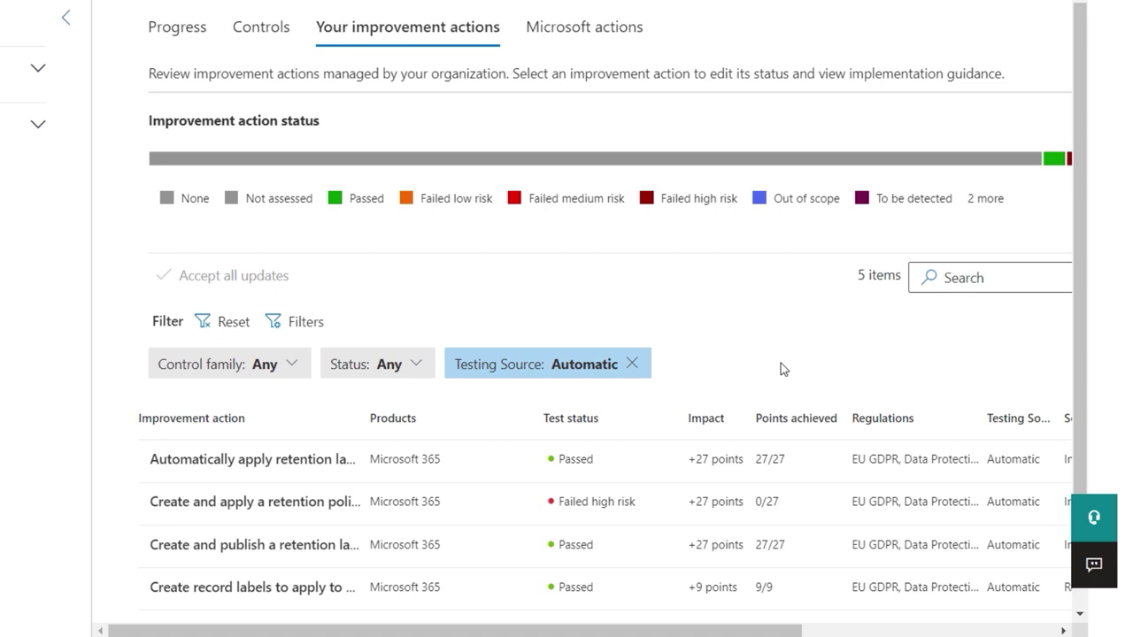
{"action": "scroll", "coordinate": [780, 369], "scroll_direction": "down", "scroll_amount": 1}
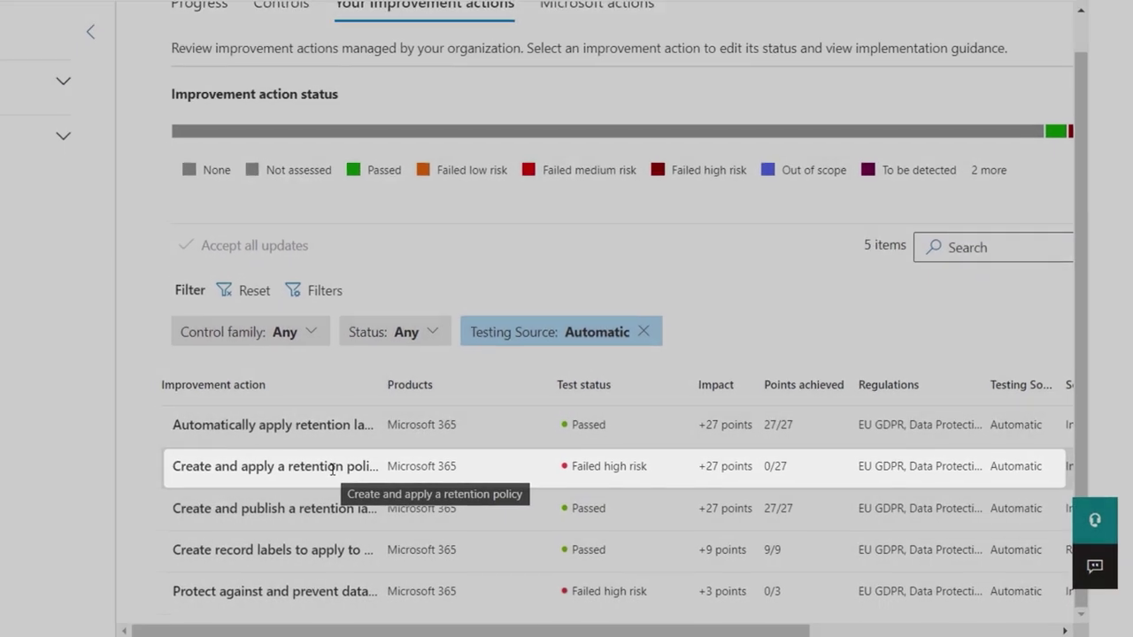
- Open the "Create and apply a retention policy" action and assign it to the responsible user
{"action": "left_click", "coordinate": [333, 466]}
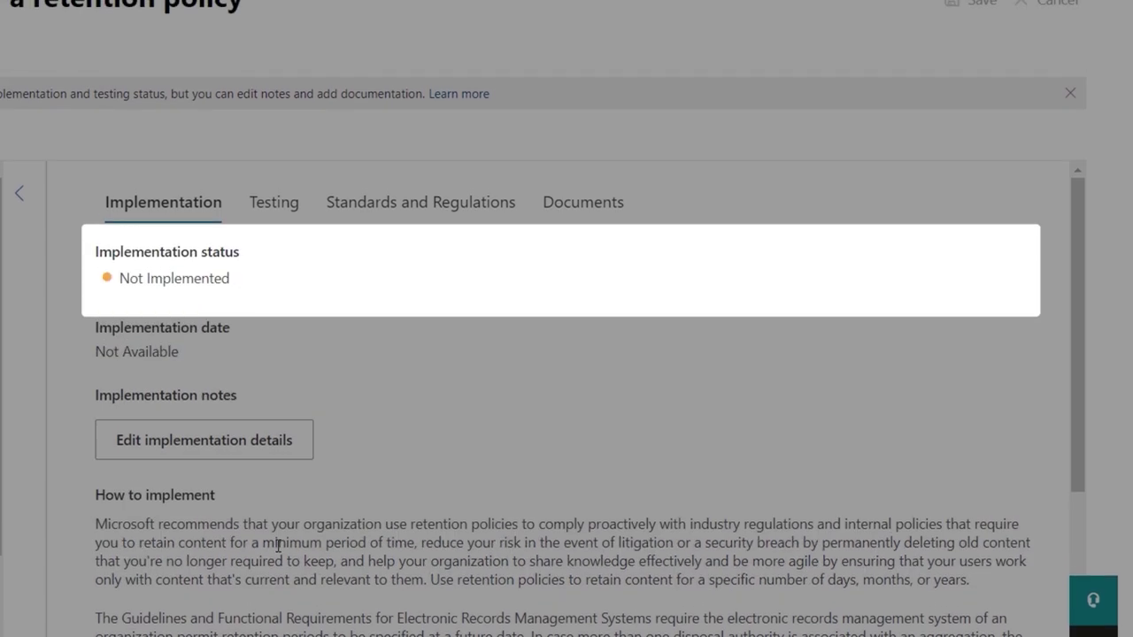
{"action": "scroll", "coordinate": [305, 528], "scroll_direction": "down", "scroll_amount": 2}
{"action": "scroll", "coordinate": [304, 527], "scroll_direction": "down", "scroll_amount": 1}
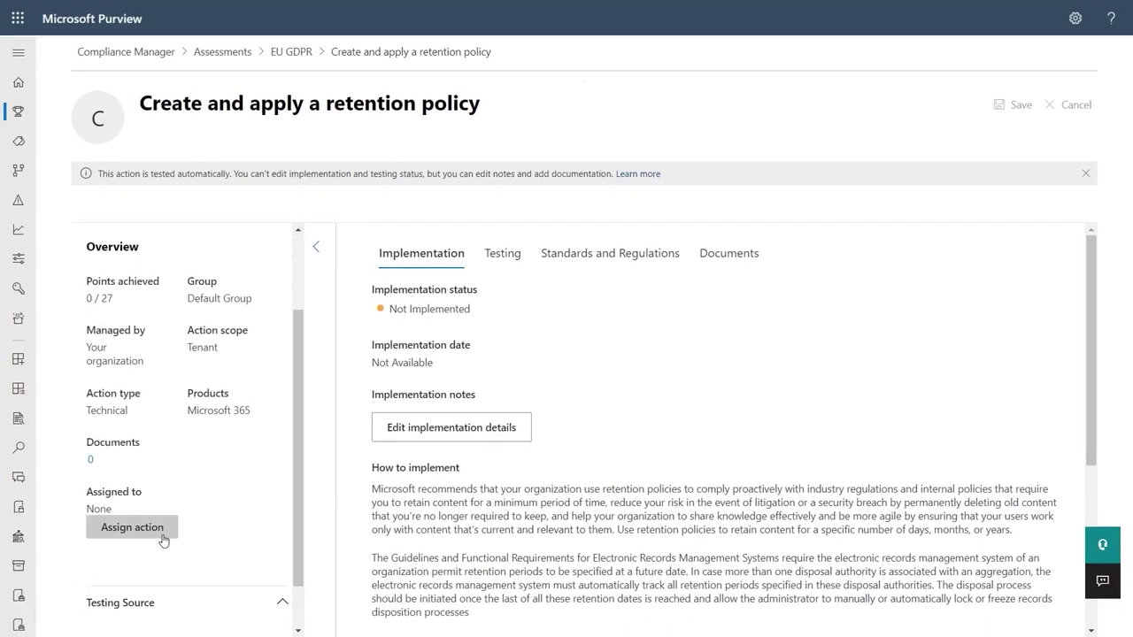
{"action": "left_click", "coordinate": [161, 534]}
{"action": "left_click", "coordinate": [814, 164]}
{"action": "type", "text": "Jeremy"}
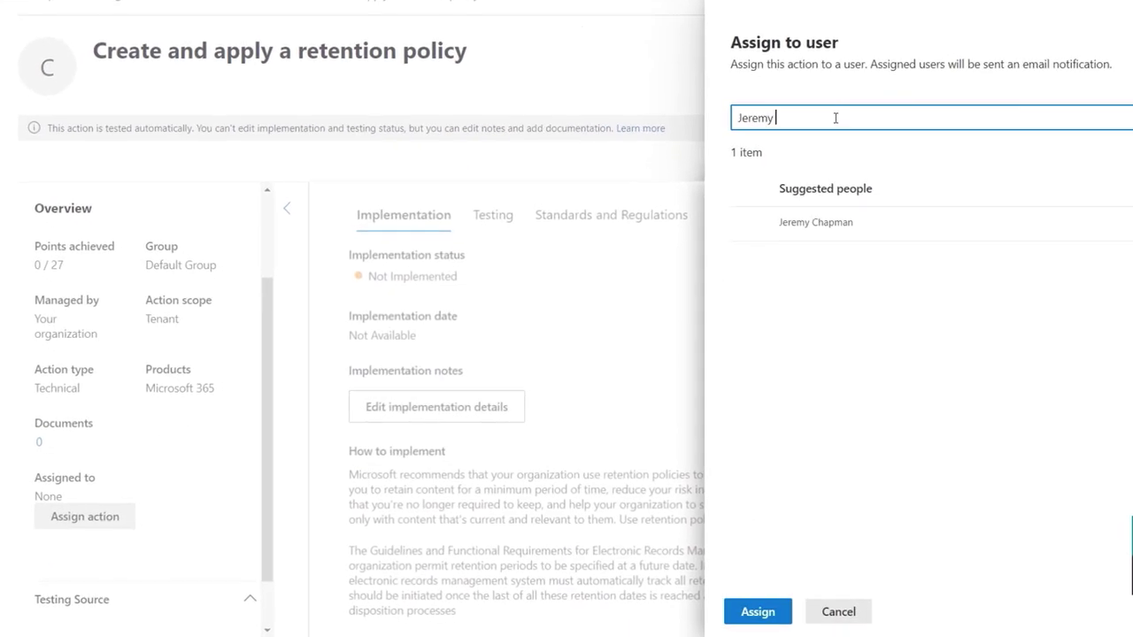
{"action": "left_click", "coordinate": [815, 222]}
{"action": "left_click", "coordinate": [748, 605]}
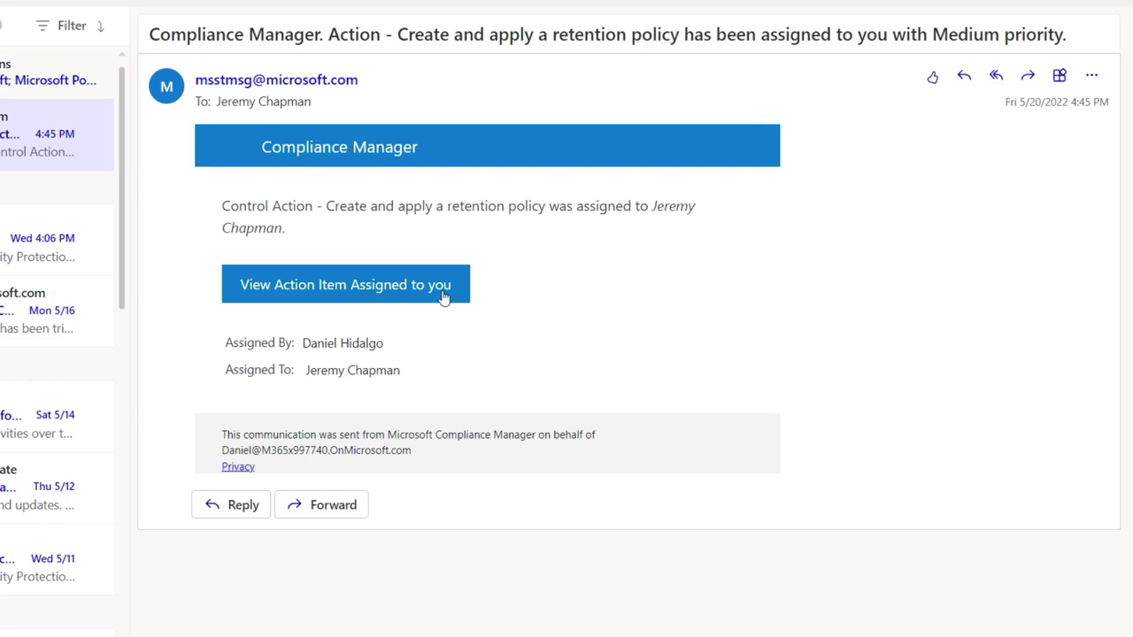
- Open the assigned retention policy action from the notification email and launch the linked solution for implementing it
{"action": "left_click", "coordinate": [443, 297]}
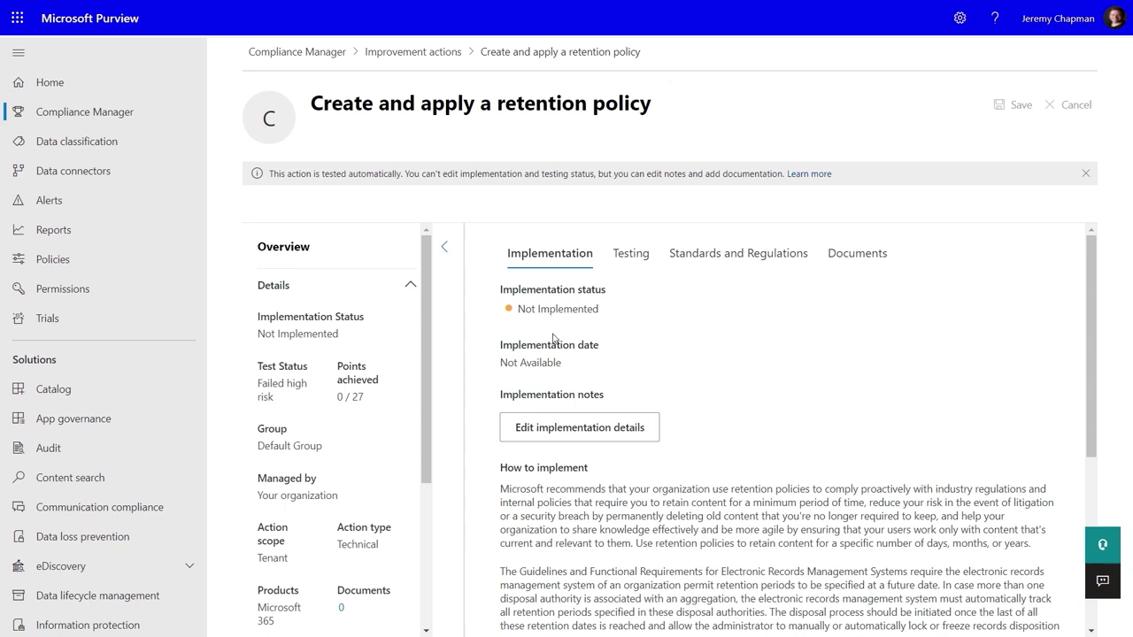
{"action": "scroll", "coordinate": [553, 339], "scroll_direction": "down", "scroll_amount": 5}
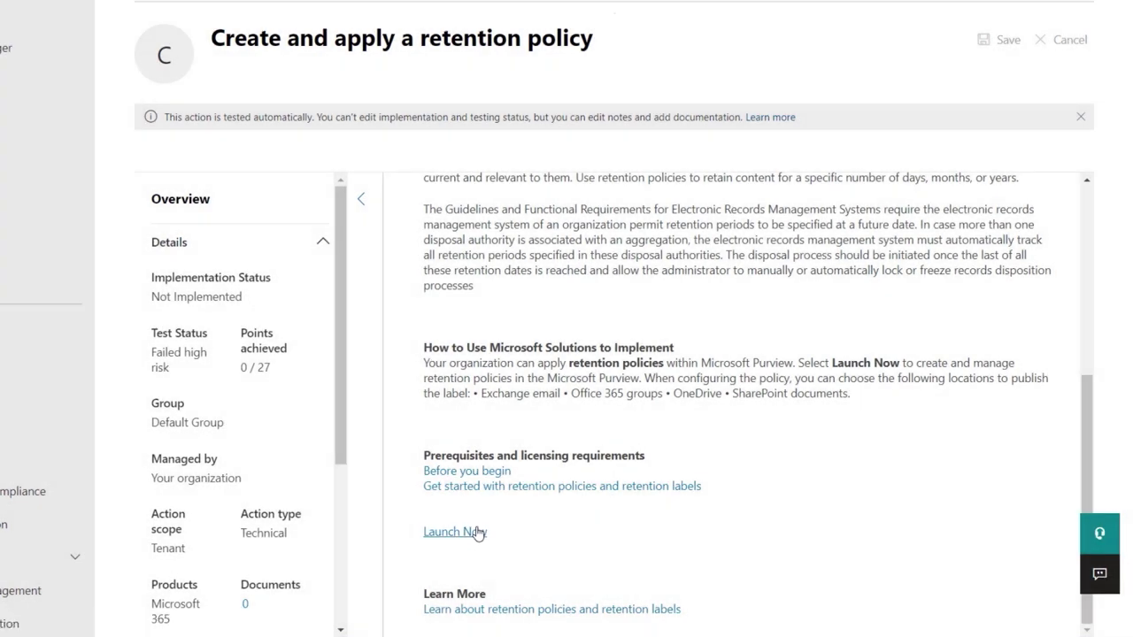
{"action": "left_click", "coordinate": [480, 534]}
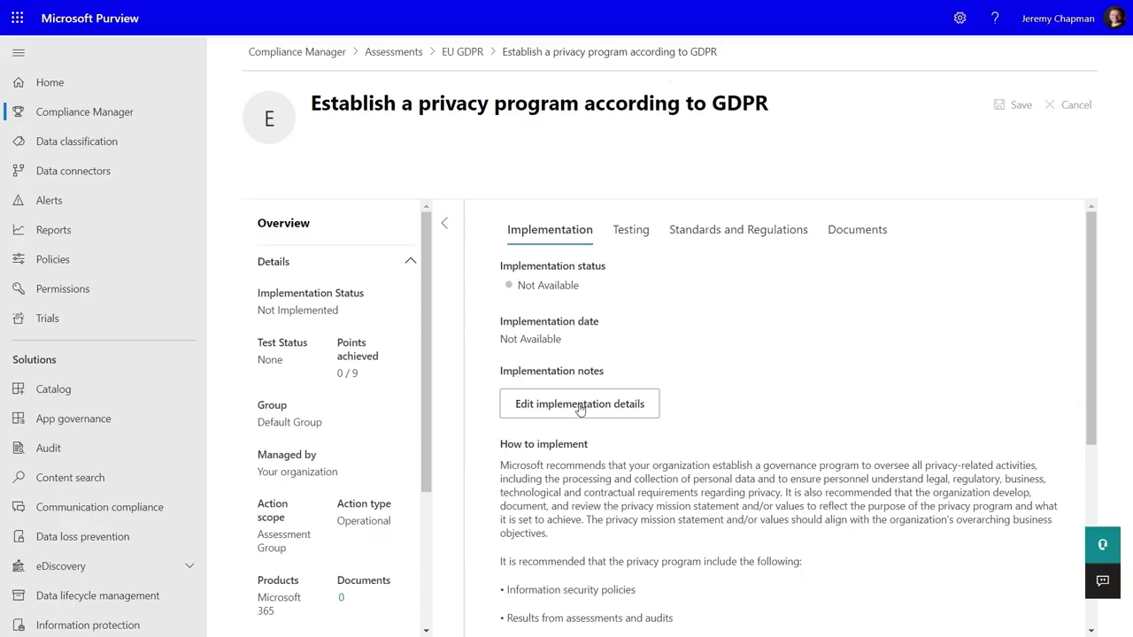
- Set the privacy program action's implementation status to Implemented with the date Fri May 20 2022, and save the details
{"action": "left_click", "coordinate": [579, 404]}
{"action": "left_click", "coordinate": [998, 147]}
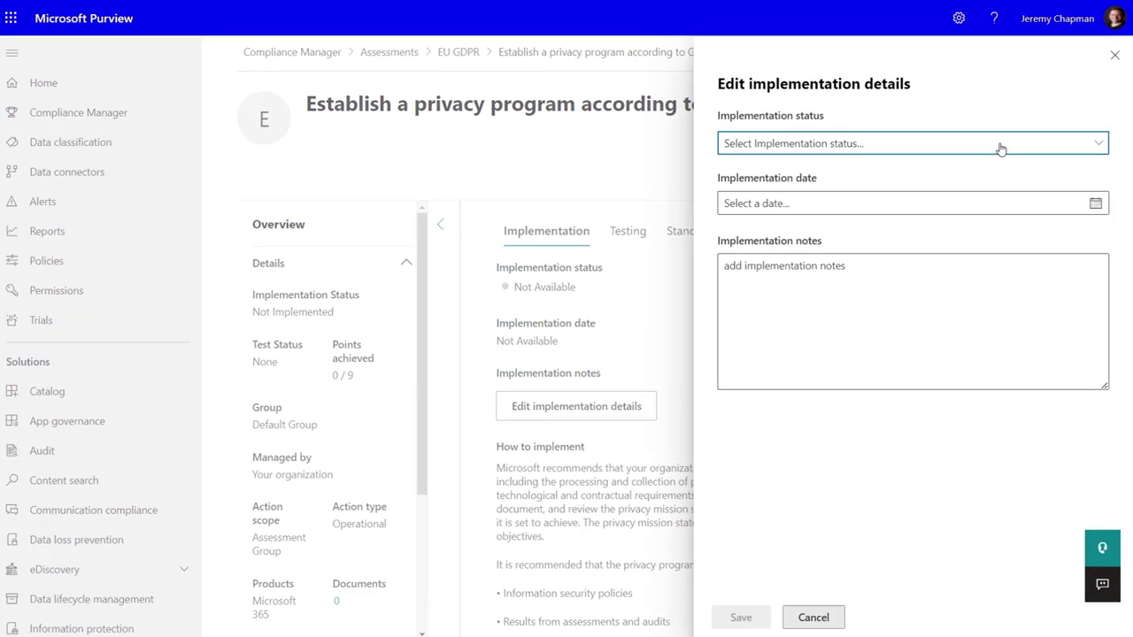
{"action": "key", "text": "Down"}
{"action": "key", "text": "Down"}
{"action": "key", "text": "Down"}
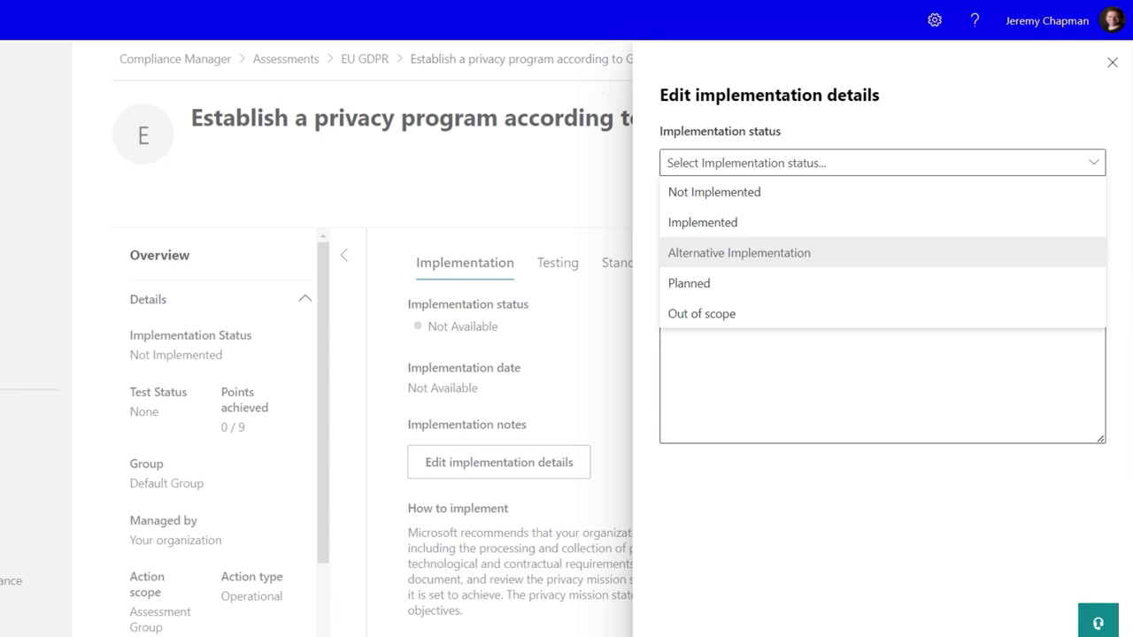
{"action": "key", "text": "Down"}
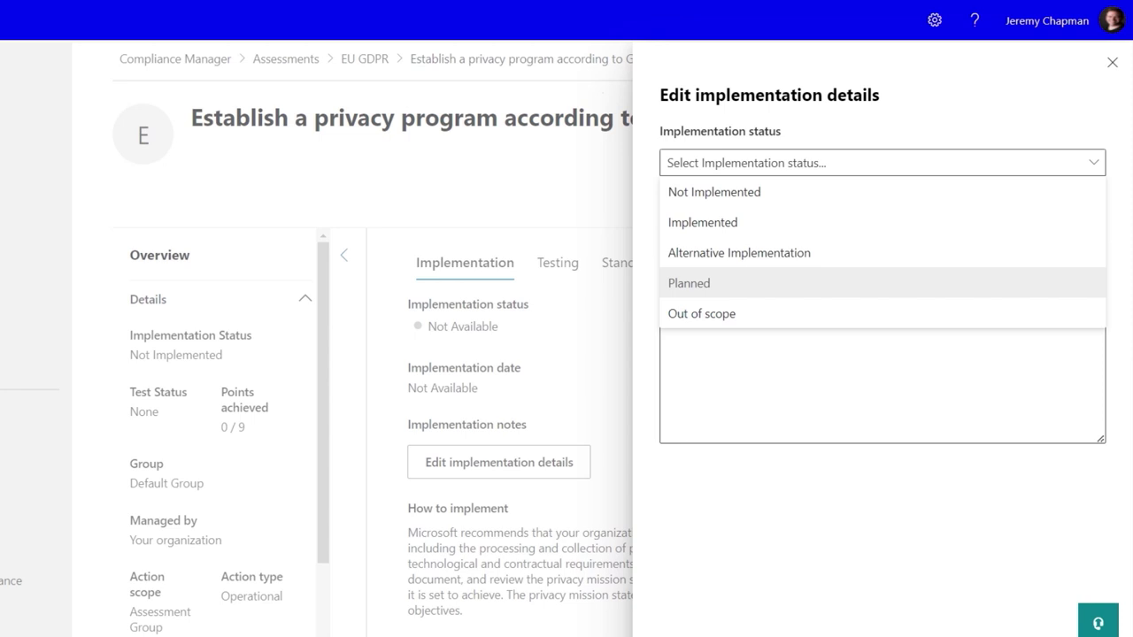
{"action": "key", "text": "Down"}
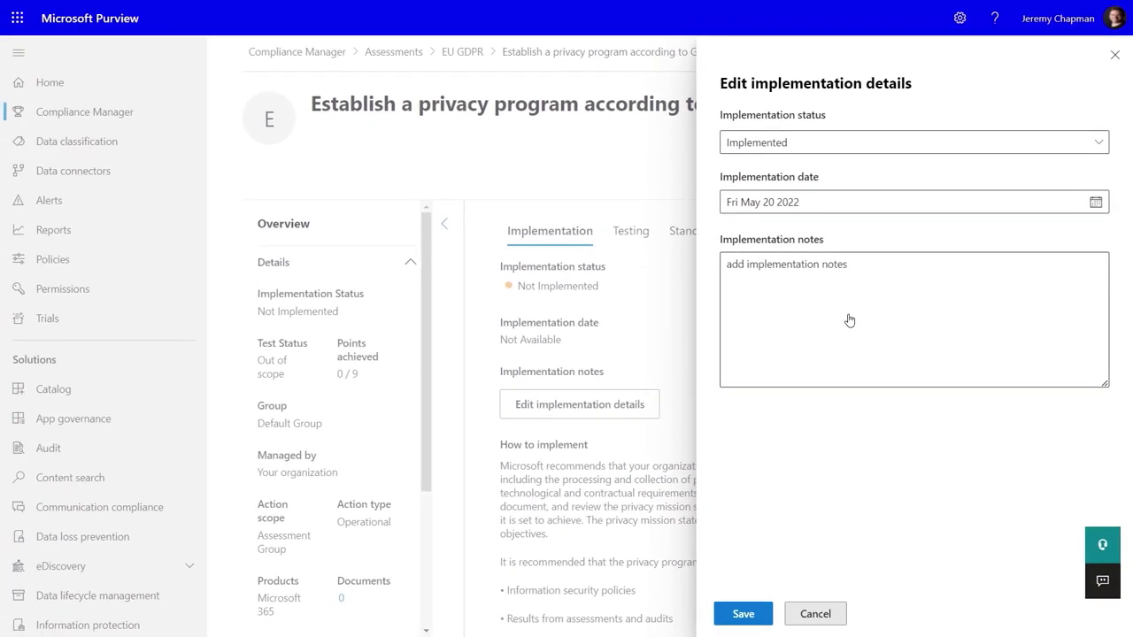
{"action": "left_click", "coordinate": [742, 614]}
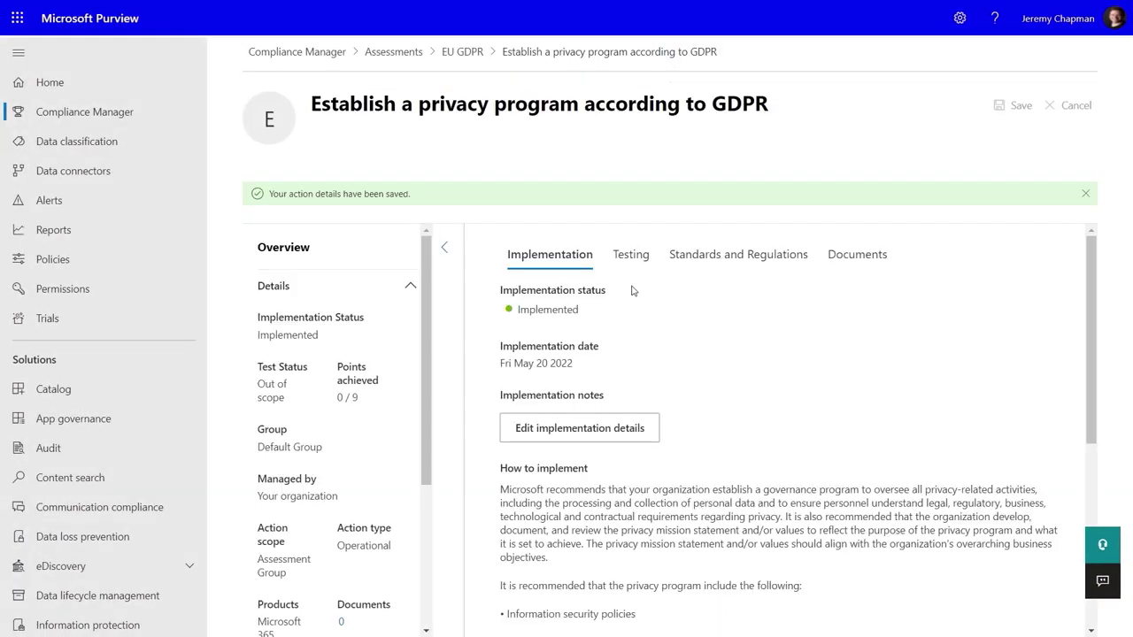
- Set the action's test status to Passed, dated Fri May 20 2022, with the testing note "Passed", and save the details
{"action": "left_click", "coordinate": [630, 255]}
{"action": "left_click", "coordinate": [608, 464]}
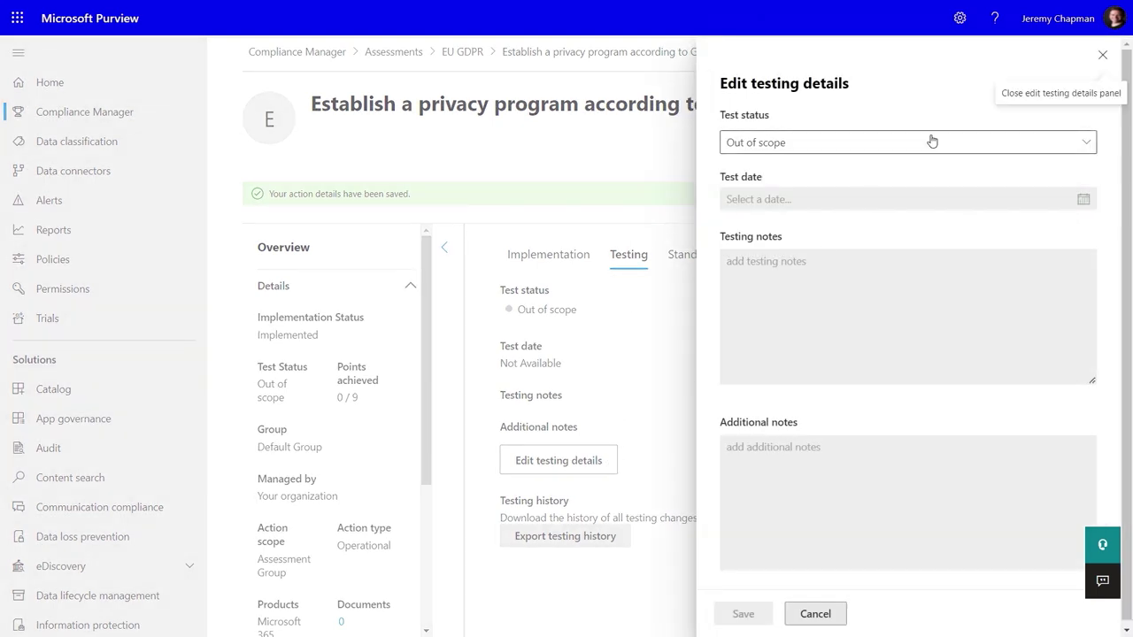
{"action": "left_click", "coordinate": [931, 141]}
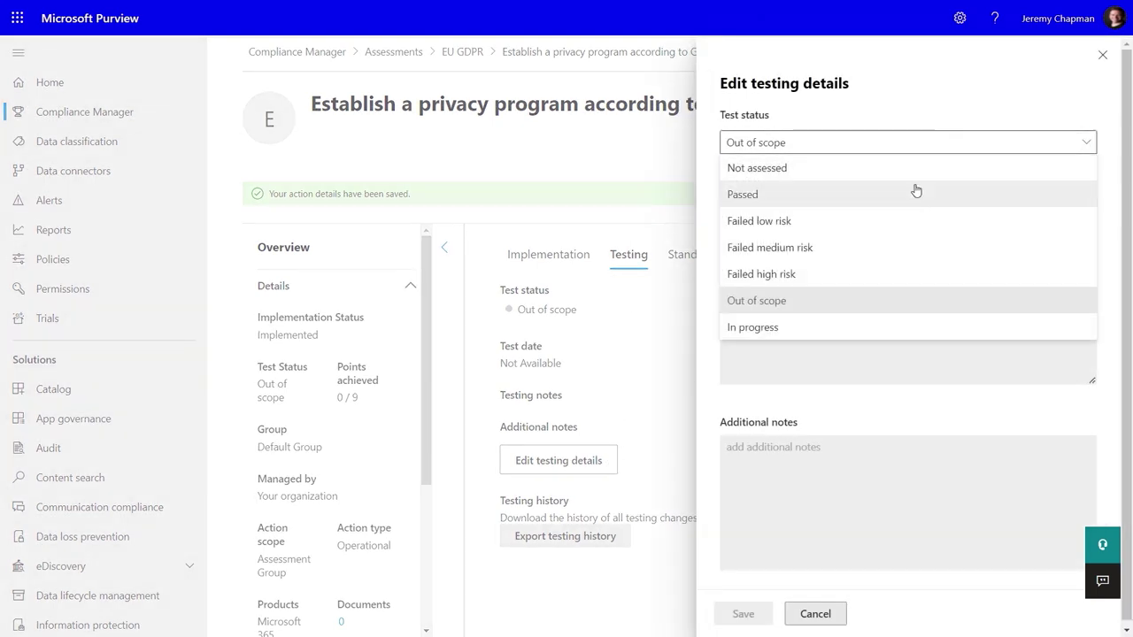
{"action": "left_click", "coordinate": [916, 193]}
{"action": "left_click", "coordinate": [841, 298]}
{"action": "type", "text": "Passed"}
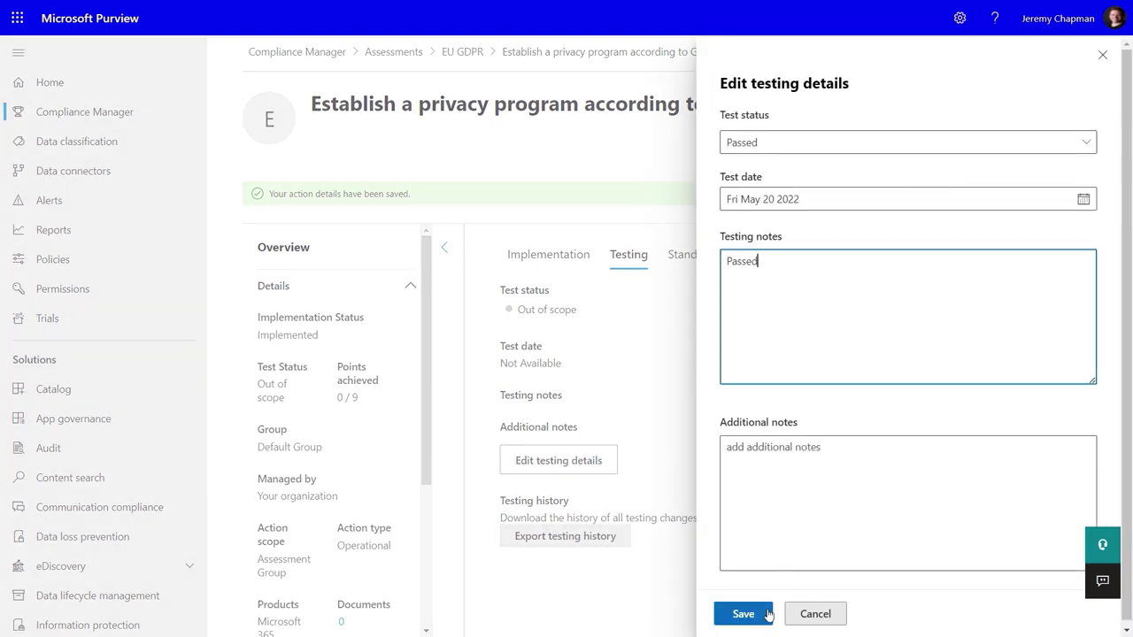
{"action": "left_click", "coordinate": [742, 614]}
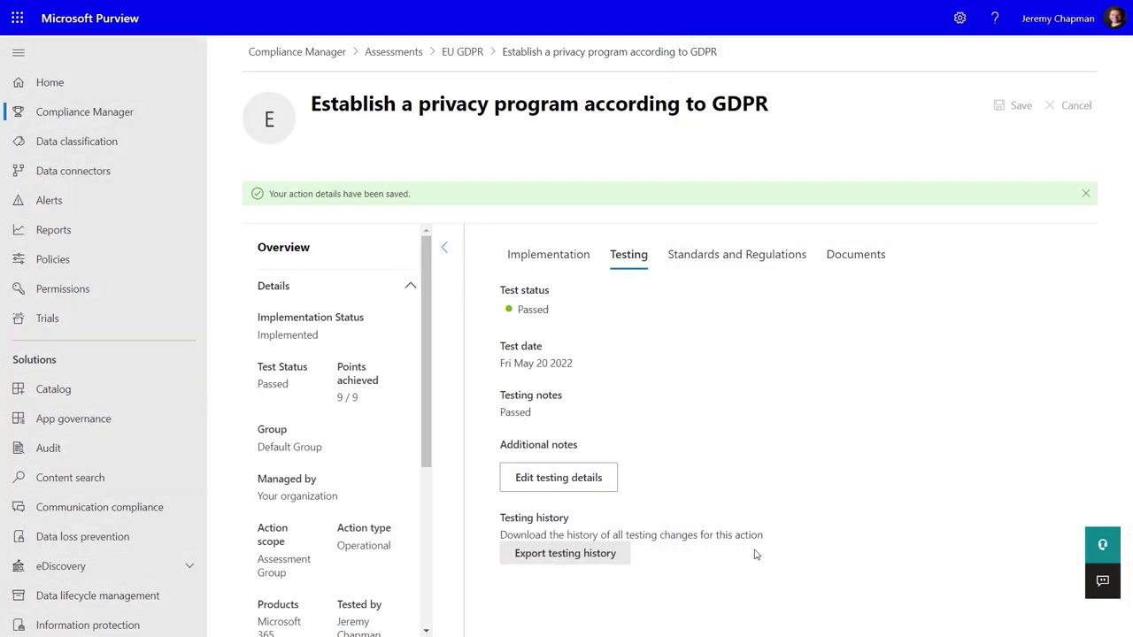
- Open the document attachments of the "Establish a privacy program according to GDPR" action
{"action": "left_click", "coordinate": [869, 258]}
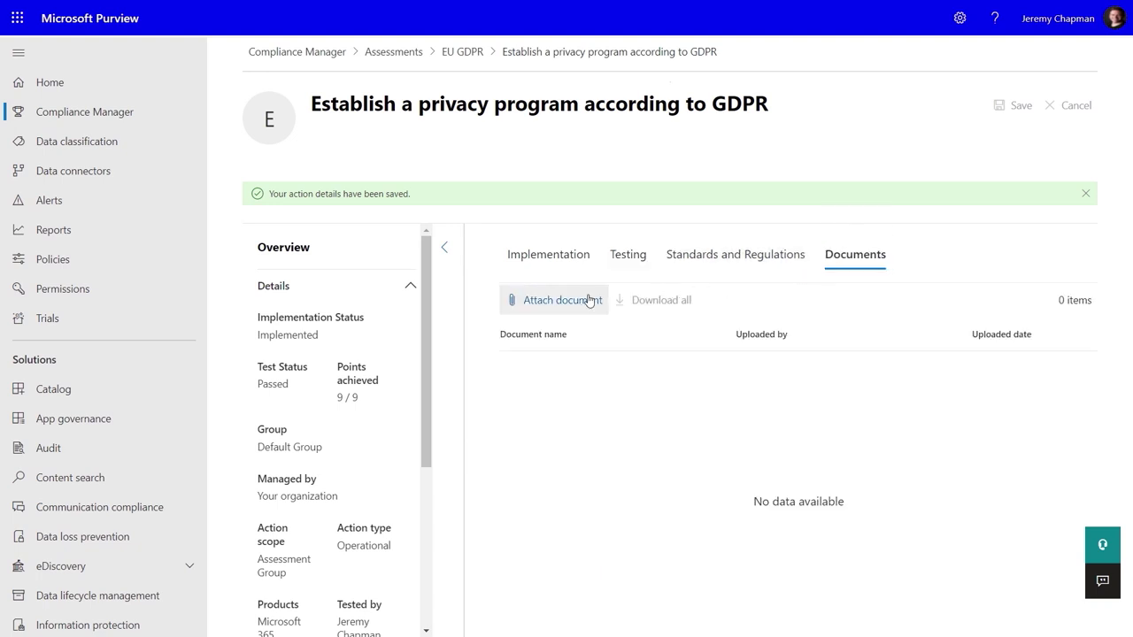